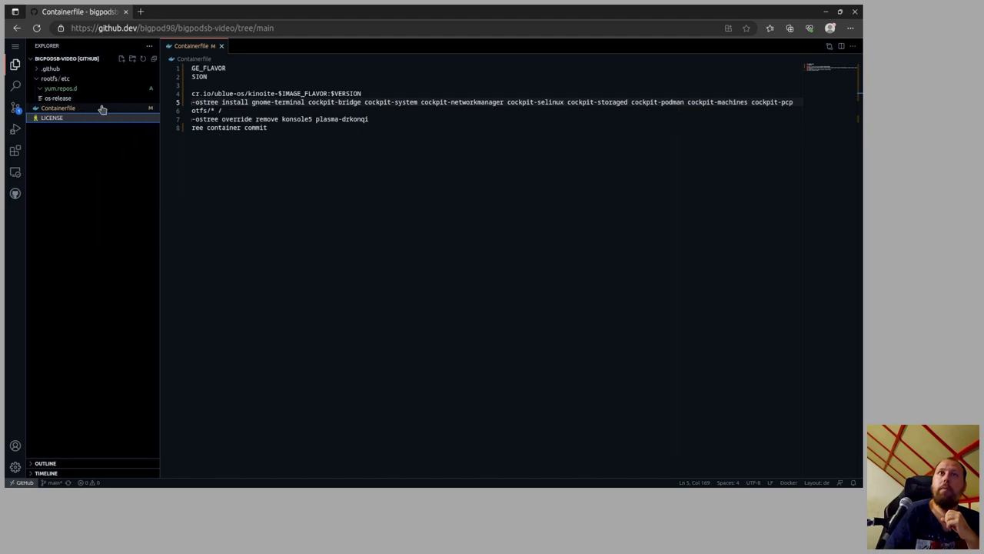
# Step: Add the line "RUN rm -rf /var/* /tmp/*" to the Containerfile just before the ostree container commit line
pyautogui.click(267, 127)
pyautogui.click(393, 117)
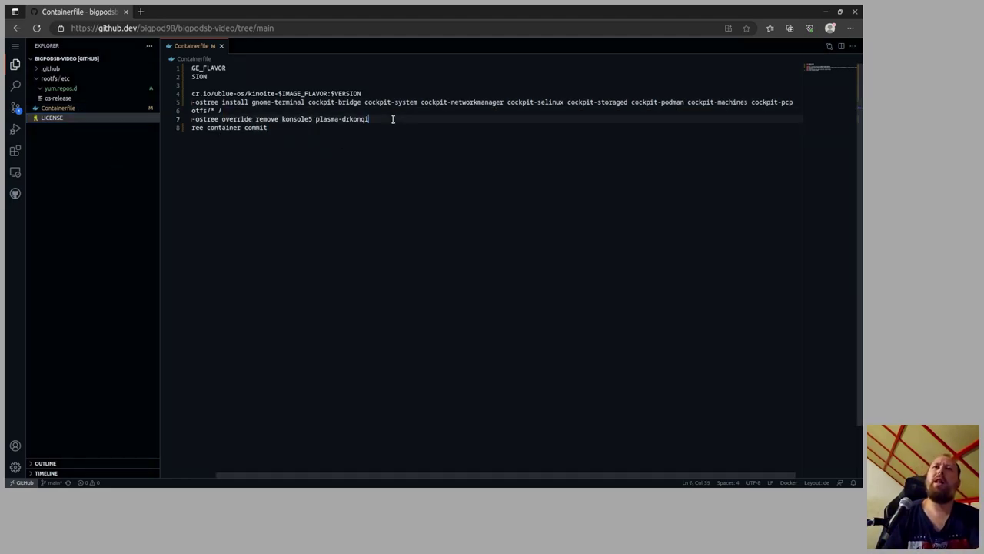
pyautogui.press('Return')
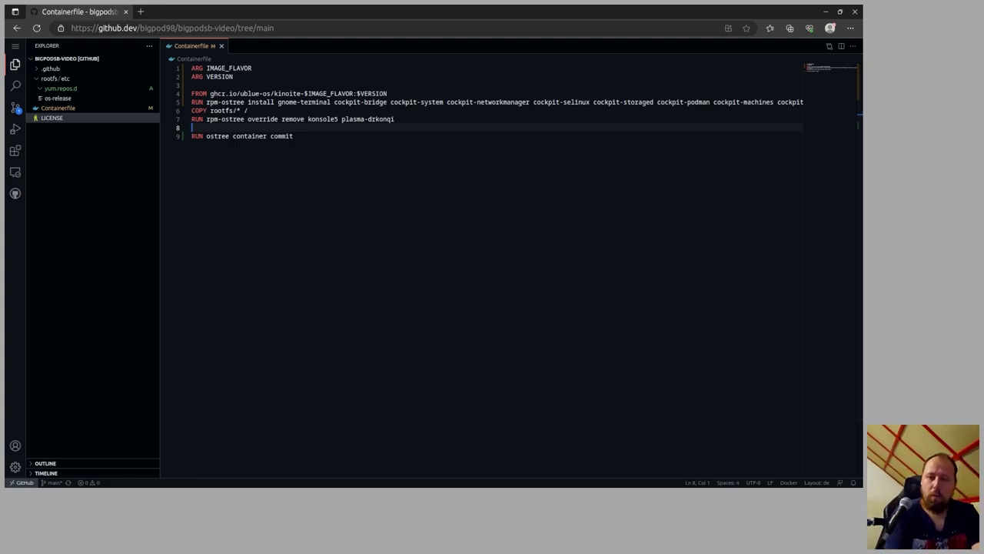
pyautogui.write('RUN ')
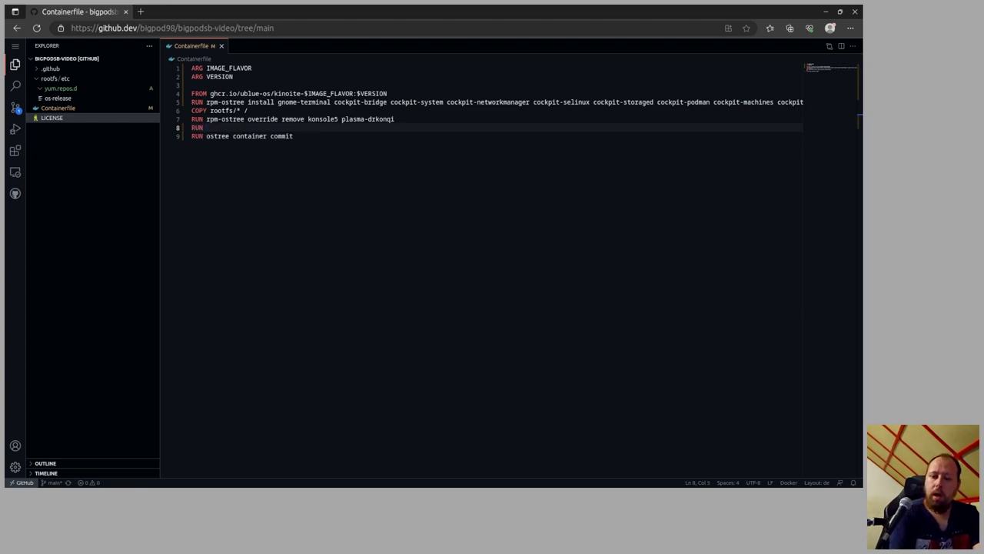
pyautogui.write('rm -rf ')
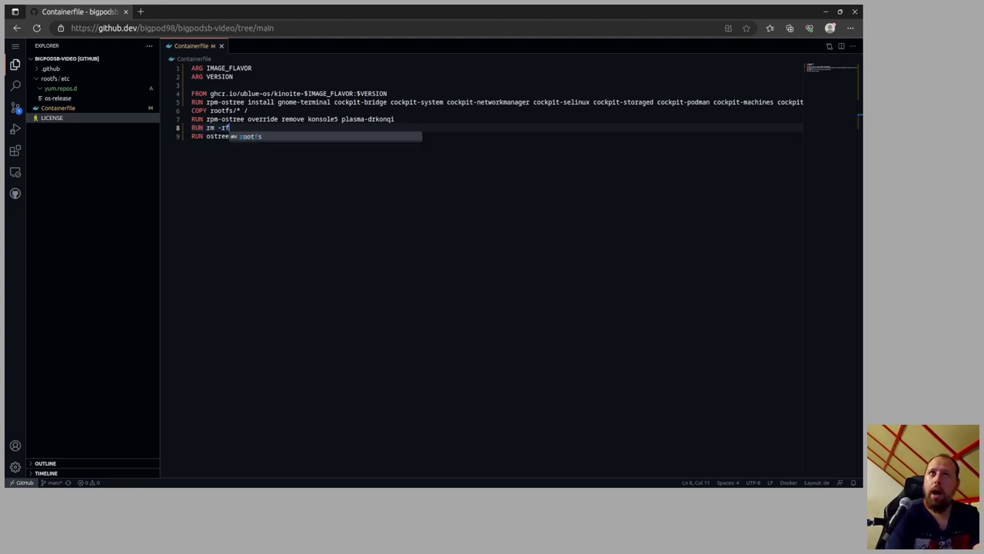
pyautogui.write('/var')
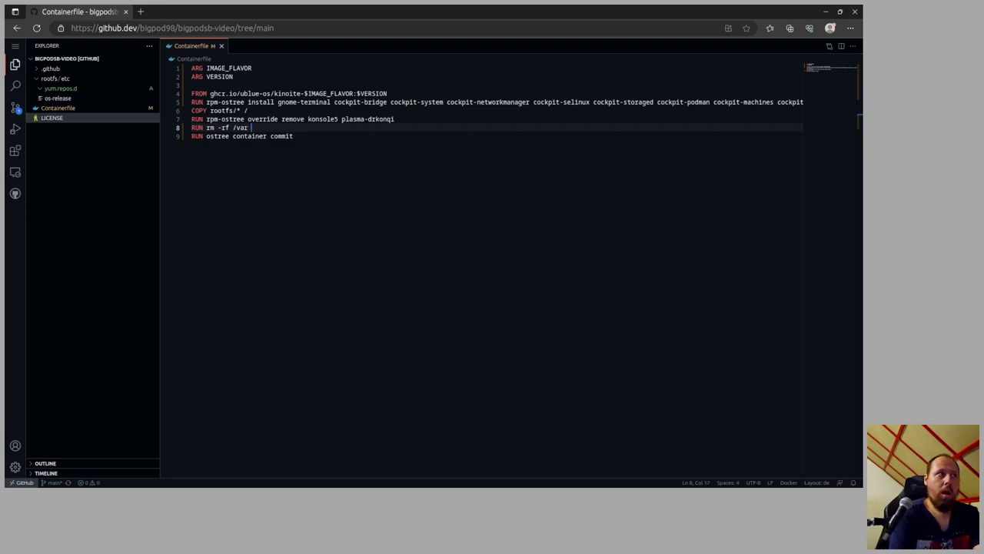
pyautogui.write(' /tmp')
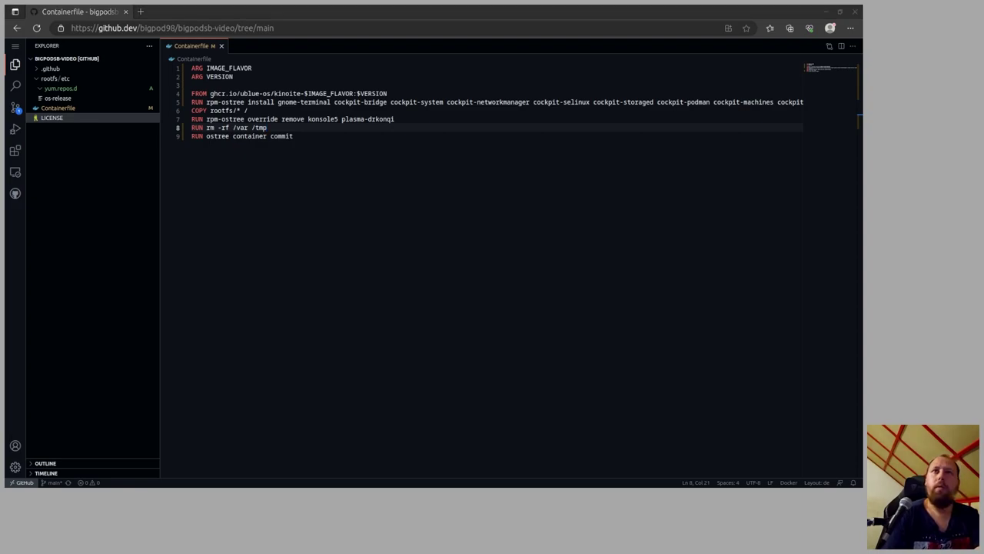
pyautogui.click(251, 128)
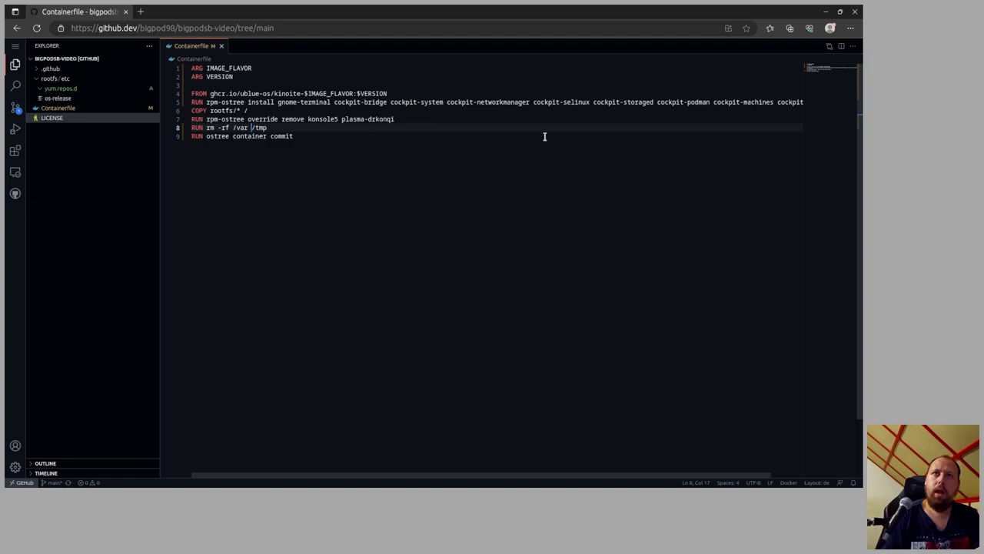
pyautogui.write('*')
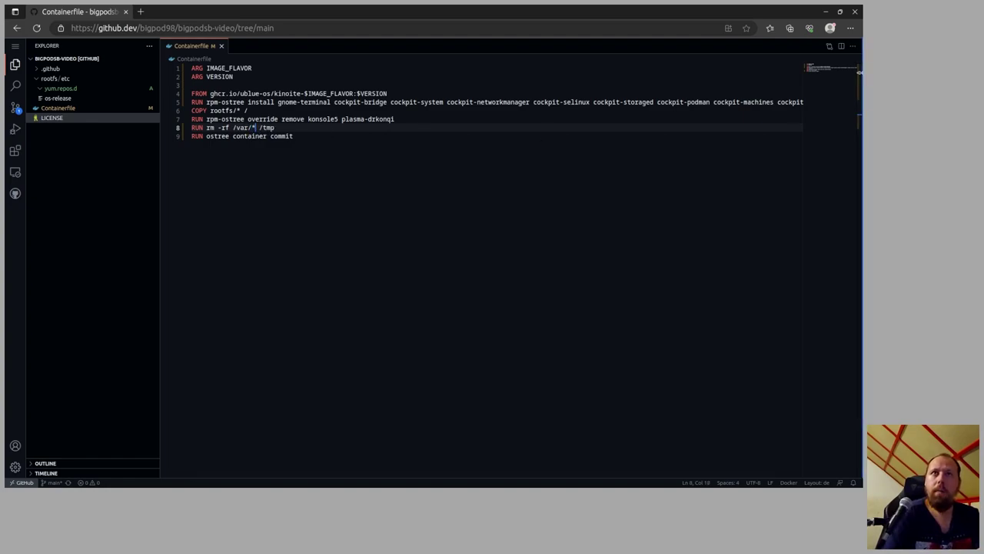
pyautogui.write('/*')
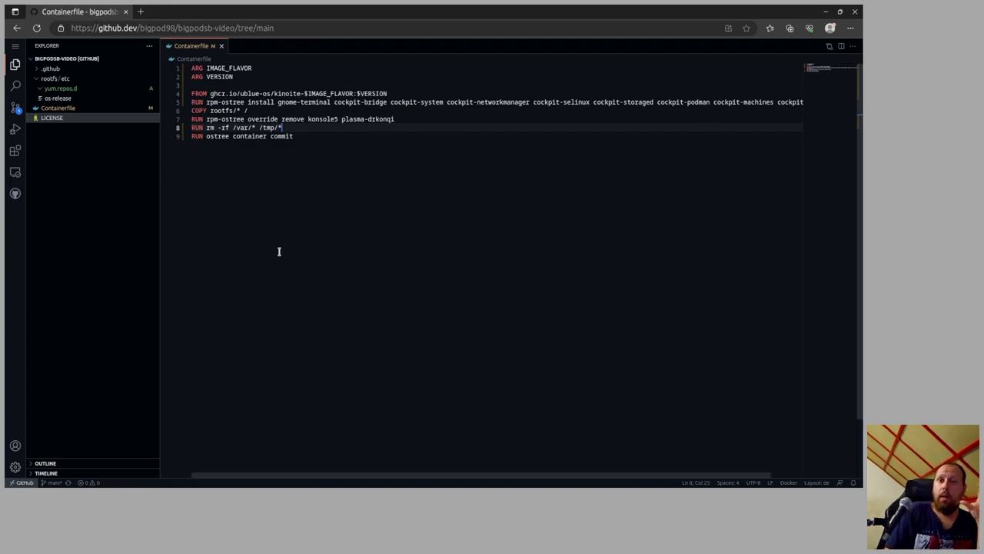
pyautogui.rightClick(297, 290)
# Step: Commit and push the Containerfile change with the message "updated containerfile"
pyautogui.click(12, 115)
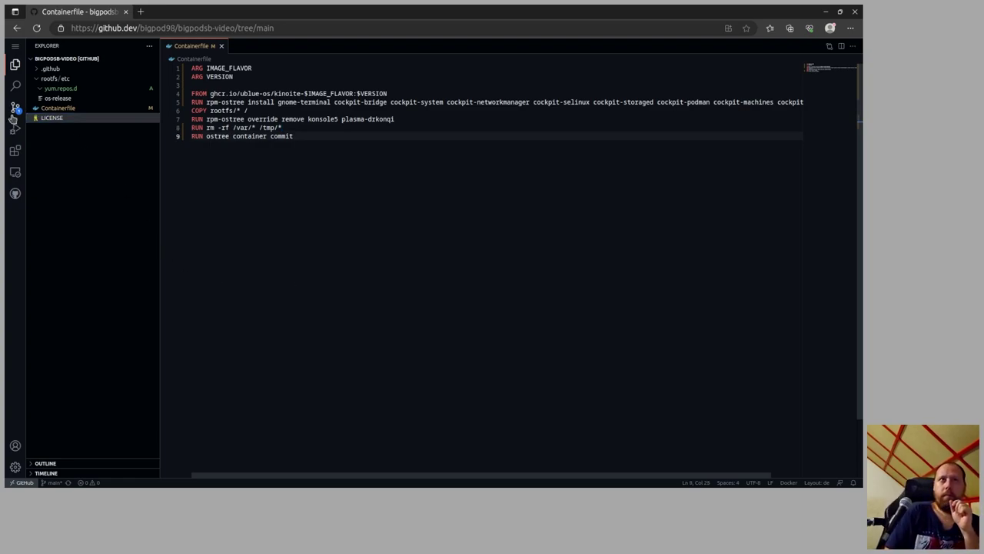
pyautogui.click(12, 116)
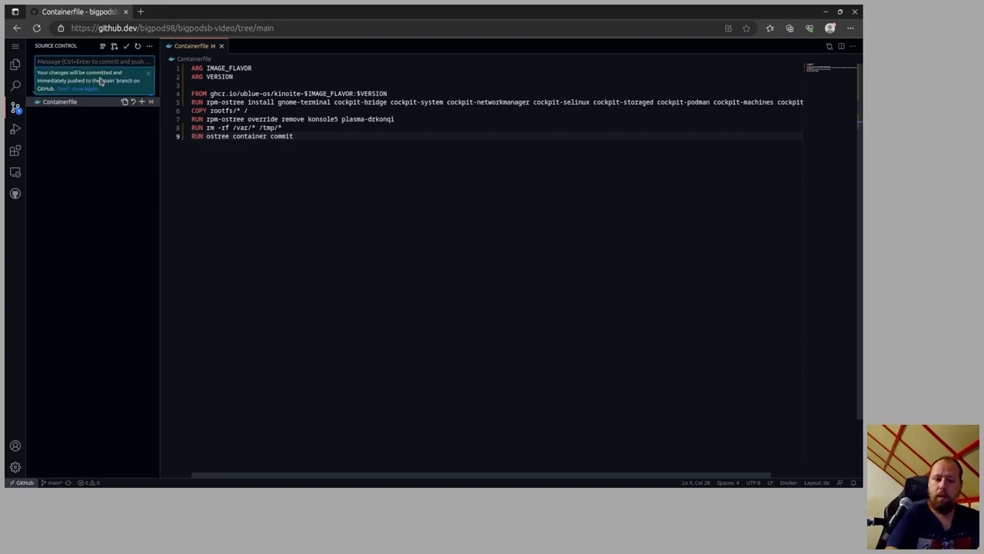
pyautogui.write('updated')
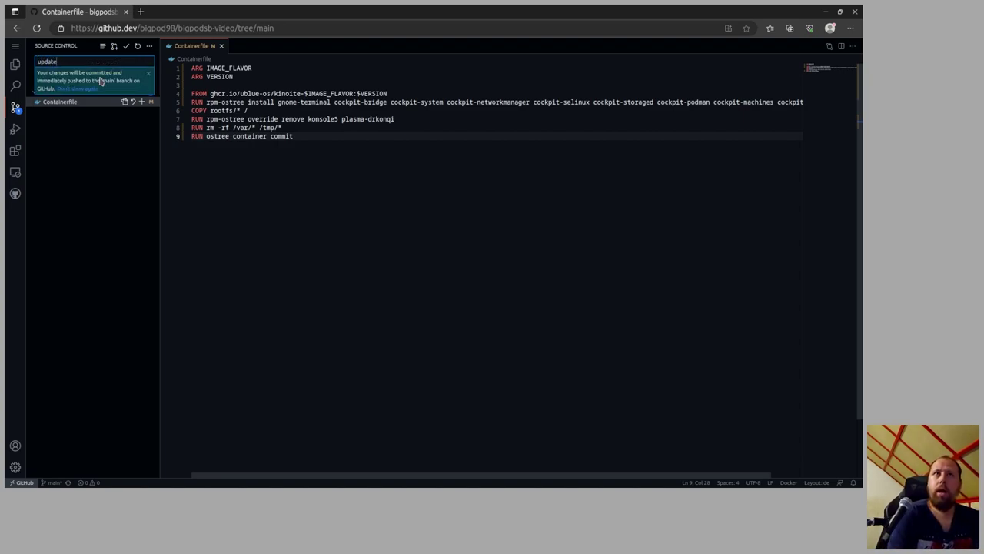
pyautogui.write(' contianr')
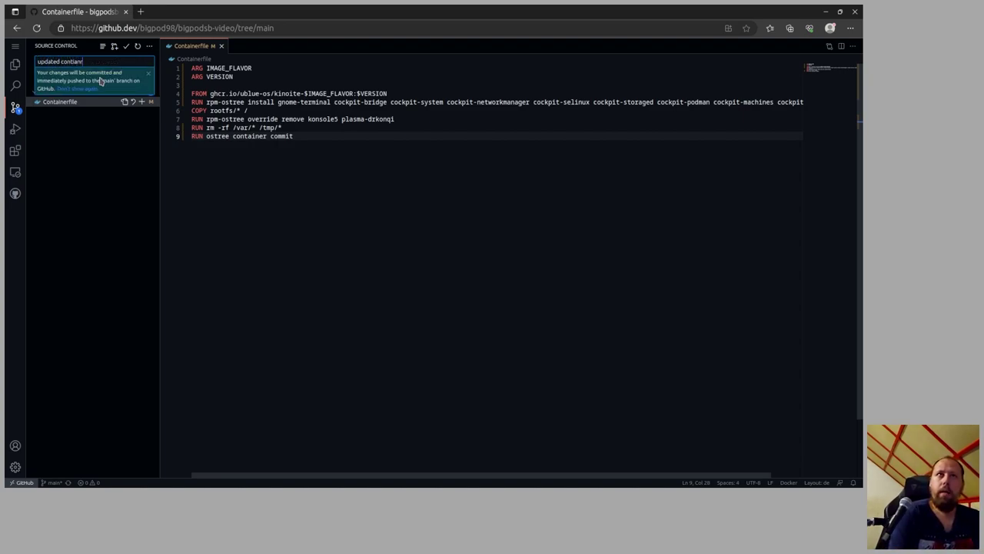
pyautogui.write('nerfile')
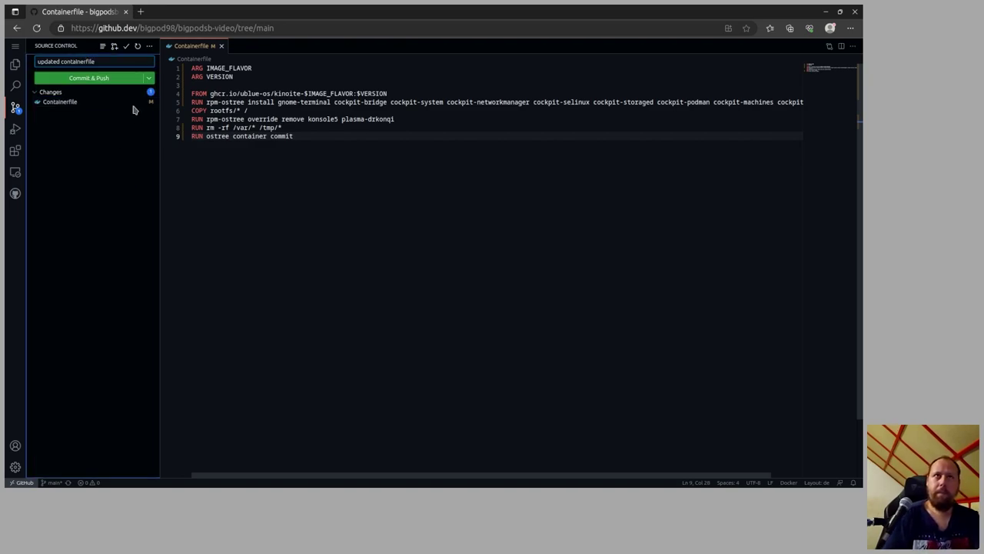
pyautogui.hotkey('ctrl', 'Return')
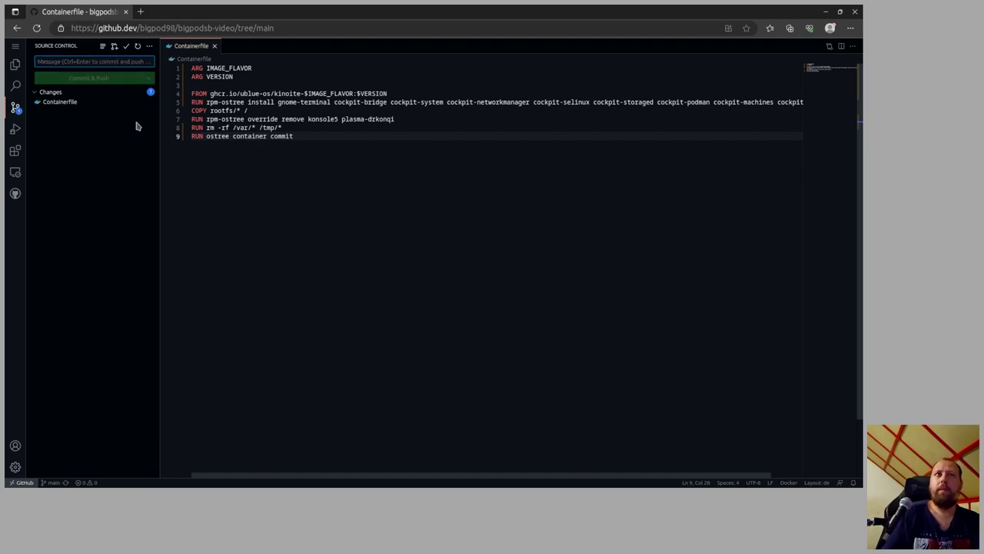
# Step: Return to the repository on GitHub and open the build (main, 38) job of the "updated containerfile" workflow run
pyautogui.click(17, 27)
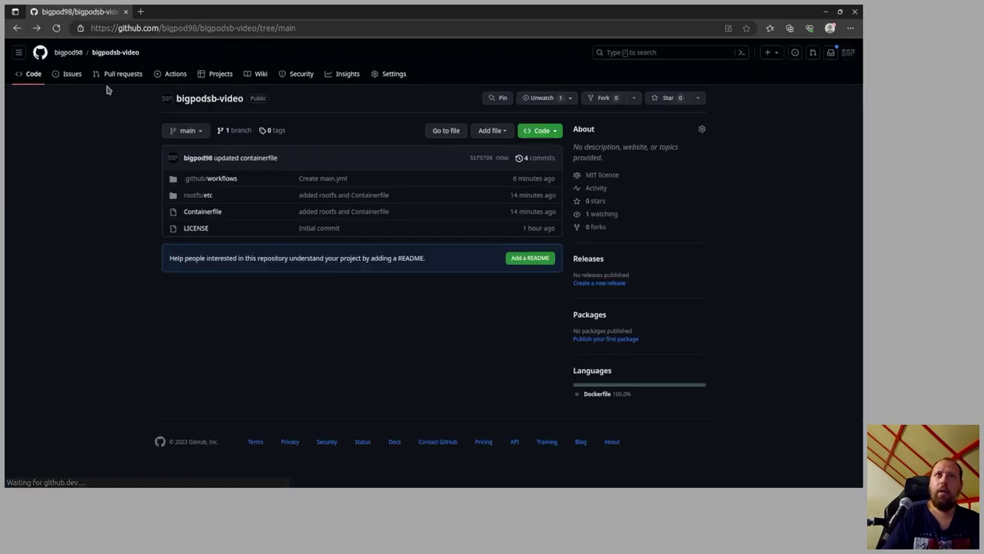
pyautogui.click(173, 75)
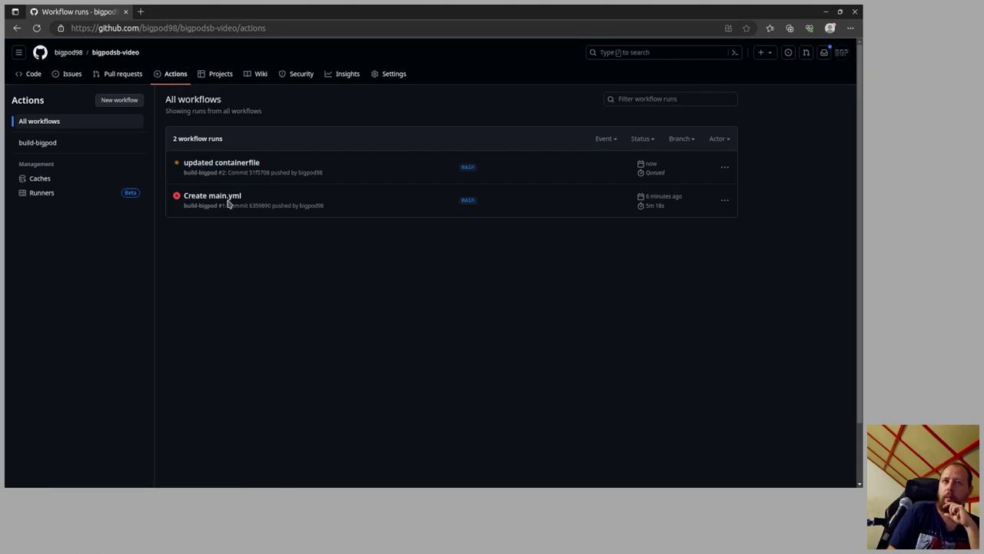
pyautogui.click(247, 164)
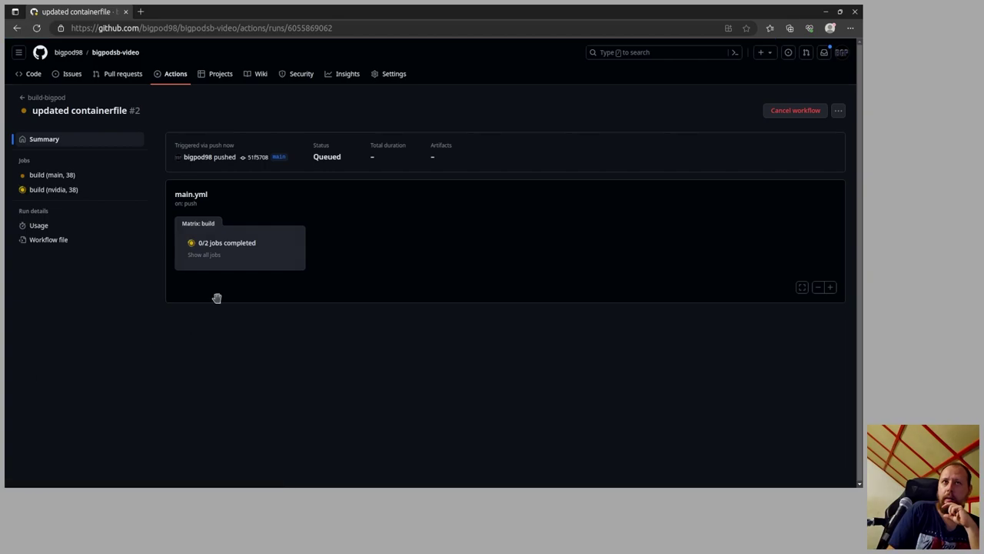
pyautogui.click(245, 258)
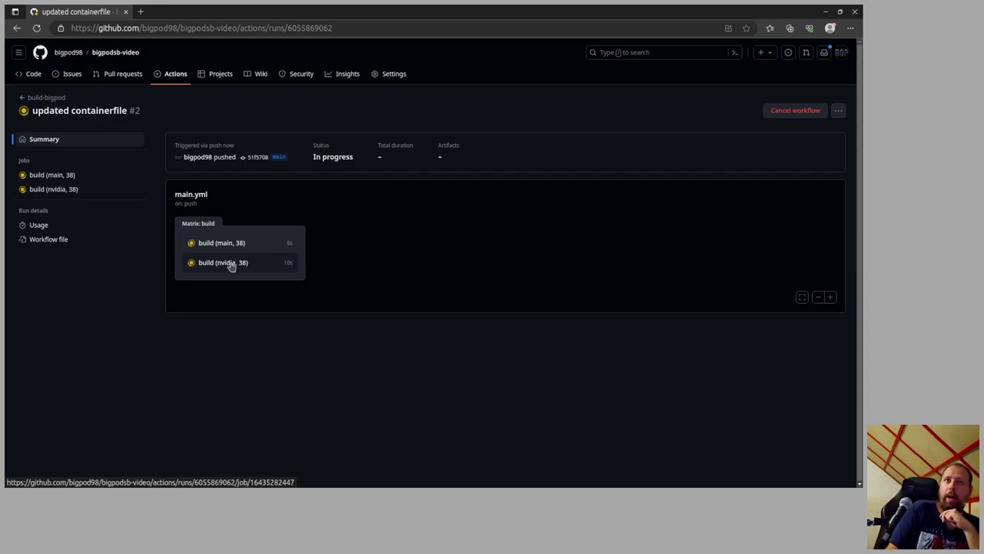
pyautogui.click(241, 245)
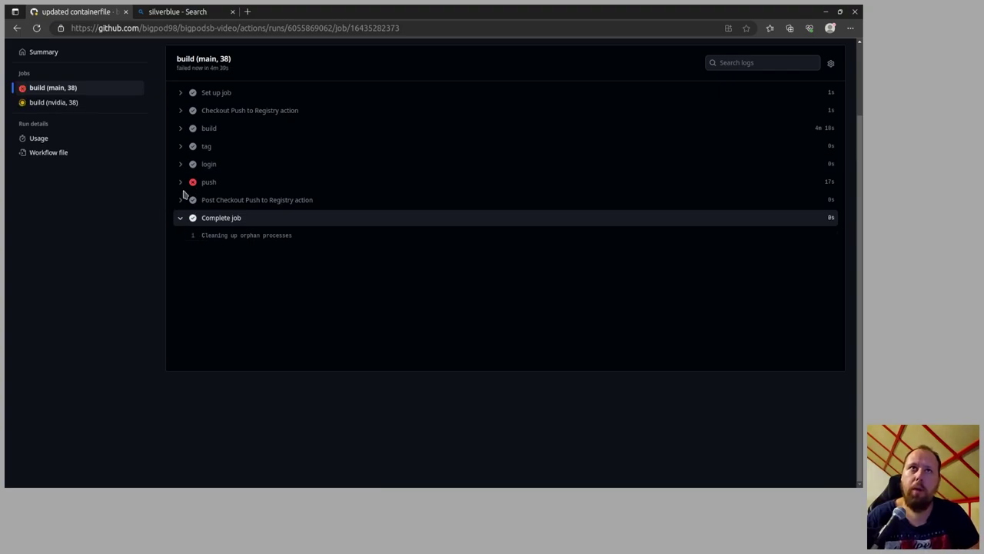
# Step: Expand the failed push stage of the build (main, 38) job and examine its log for the error
pyautogui.click(181, 183)
pyautogui.scroll(-10, 325, 209)
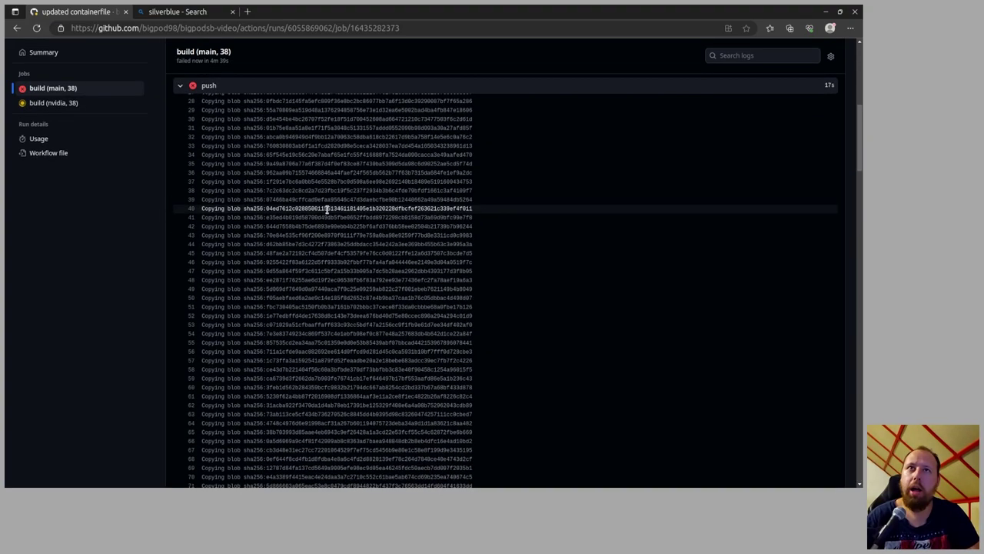
pyautogui.scroll(1, 324, 209)
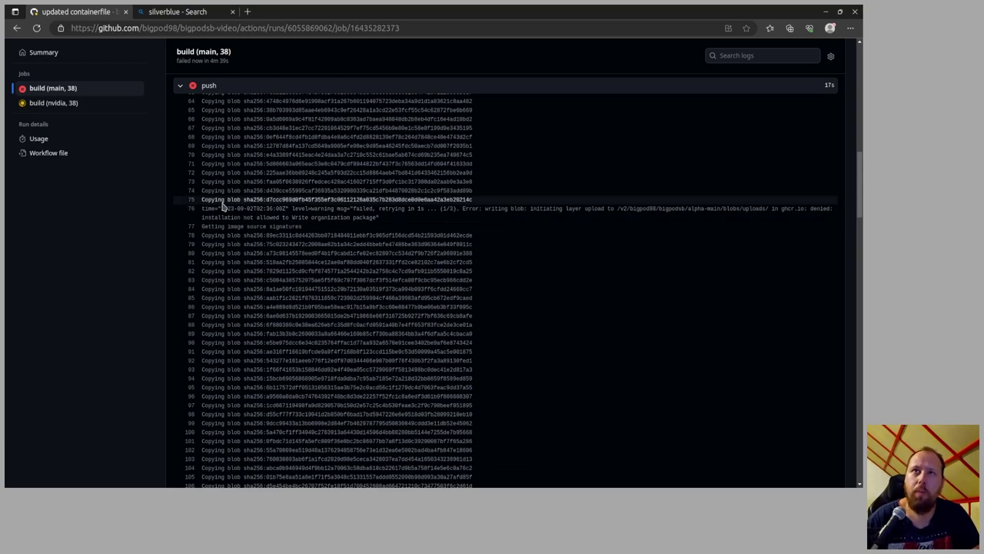
pyautogui.scroll(10, 131, 149)
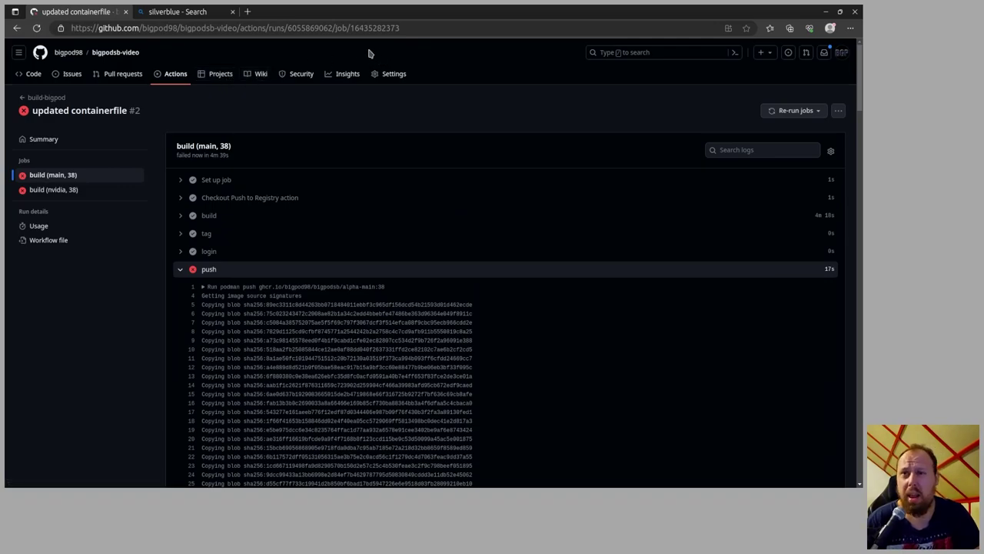
# Step: Set the repository's Actions workflow permissions to "Read and write permissions" and save the setting
pyautogui.click(392, 70)
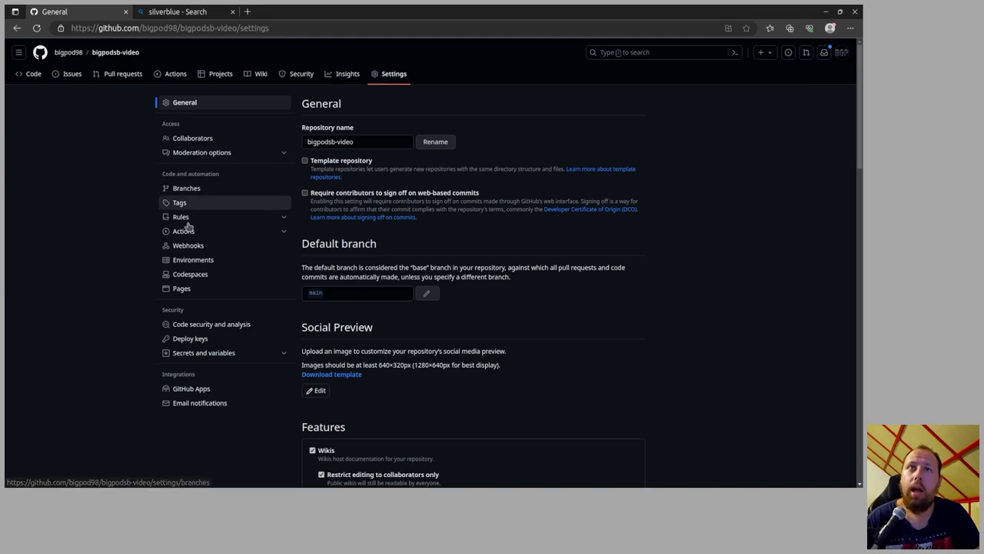
pyautogui.click(192, 231)
pyautogui.click(212, 244)
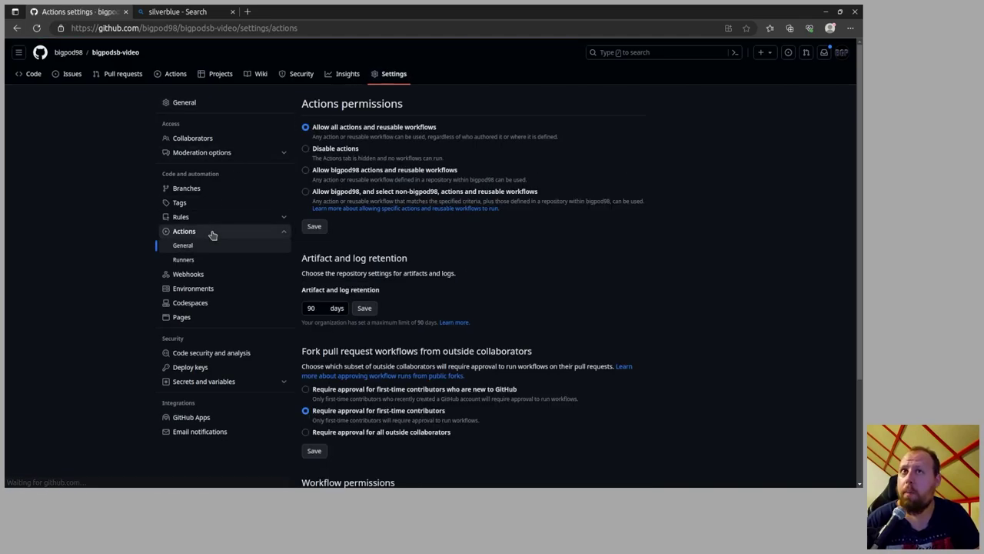
pyautogui.scroll(-3, 212, 234)
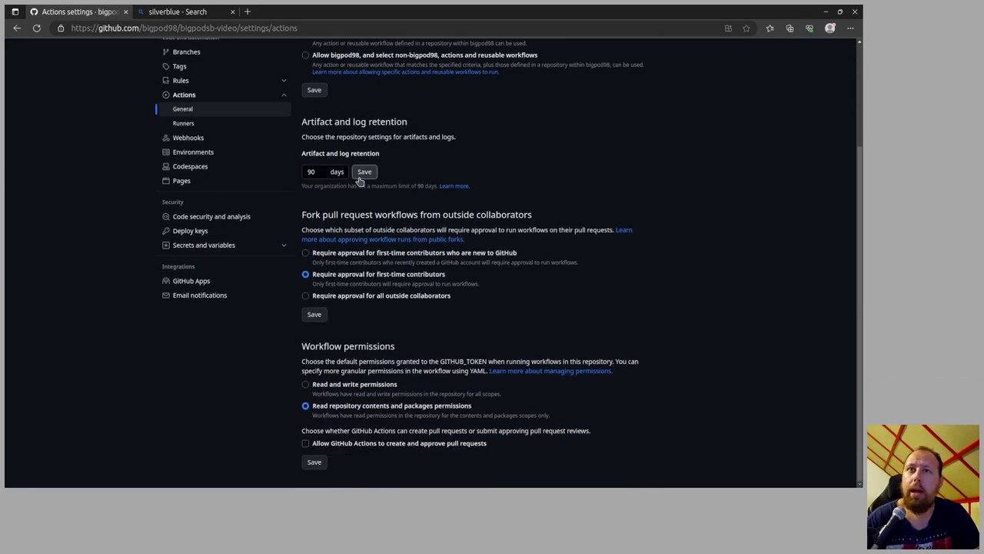
pyautogui.click(341, 384)
pyautogui.click(314, 462)
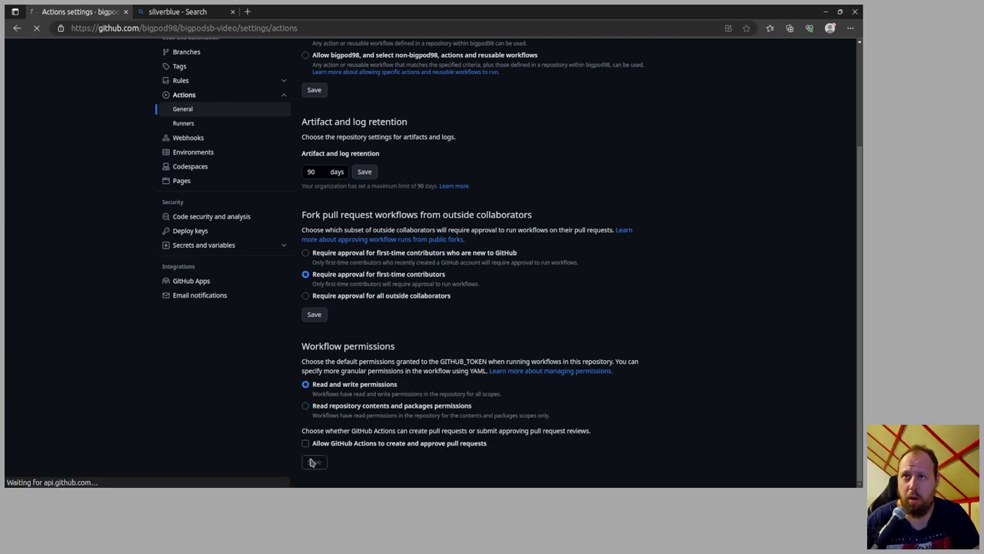
# Step: Manually run the build-bigpod workflow from the main branch and dismiss the notification
pyautogui.click(177, 73)
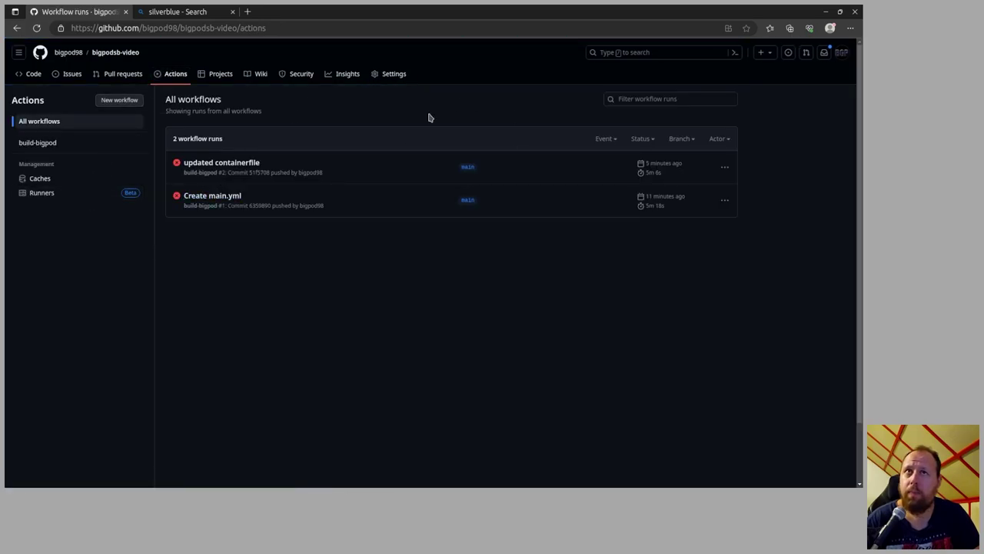
pyautogui.click(99, 146)
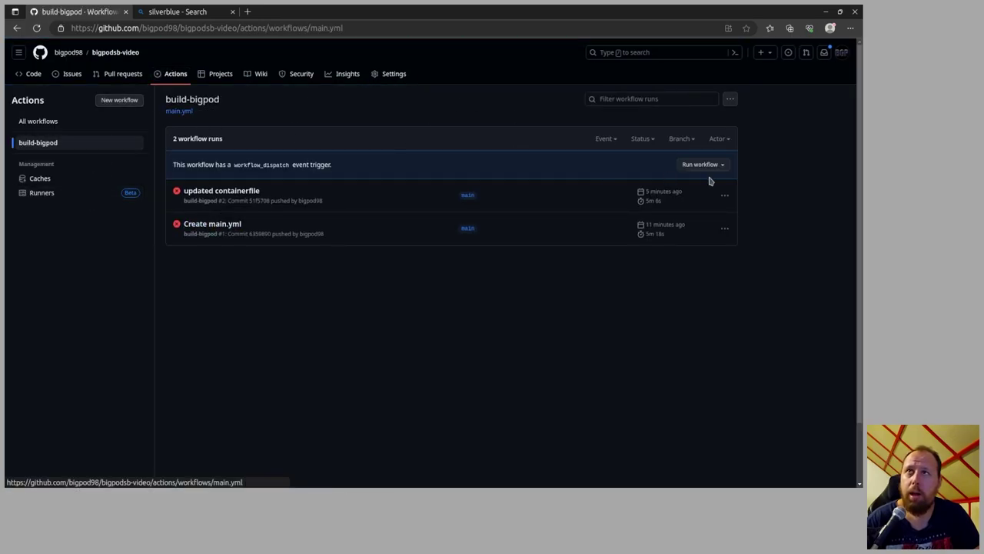
pyautogui.click(705, 166)
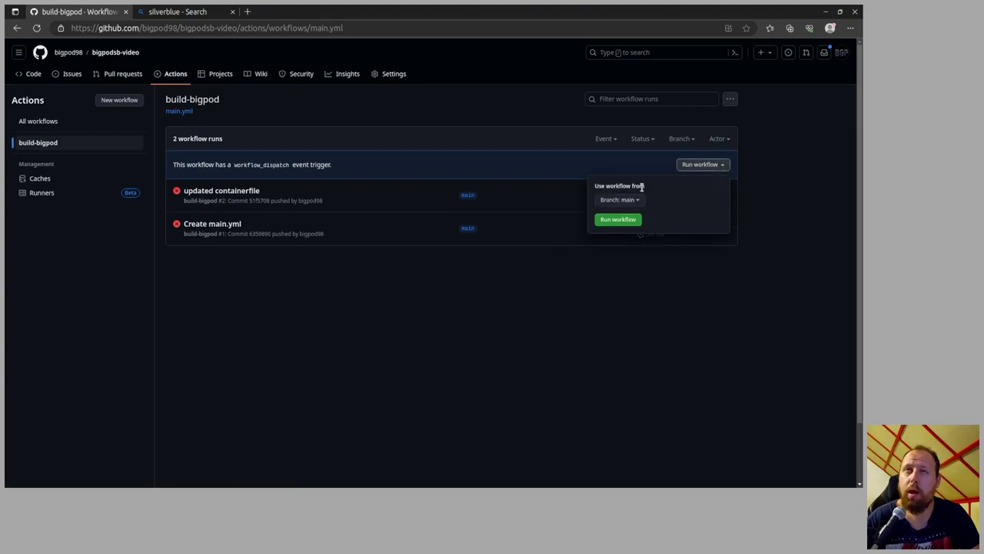
pyautogui.click(623, 221)
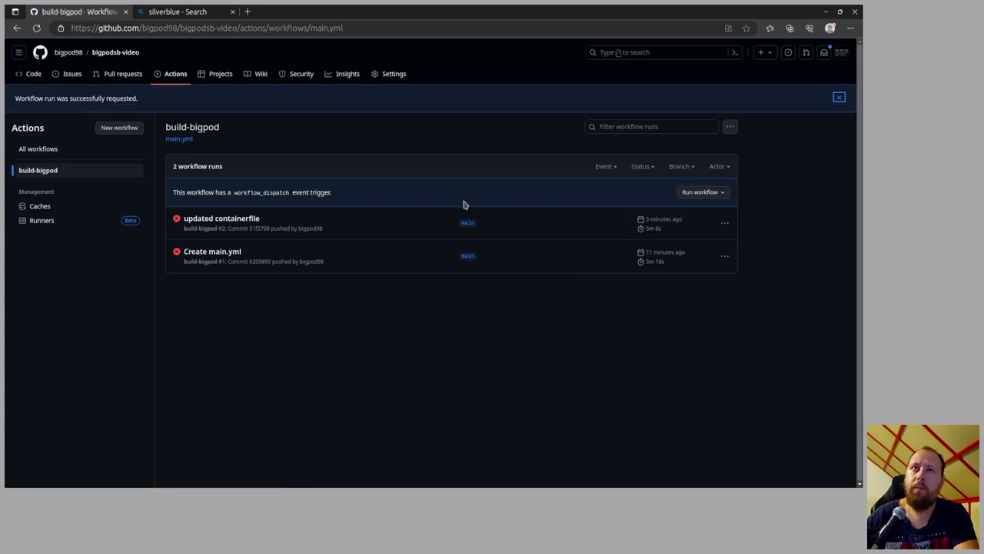
pyautogui.click(839, 97)
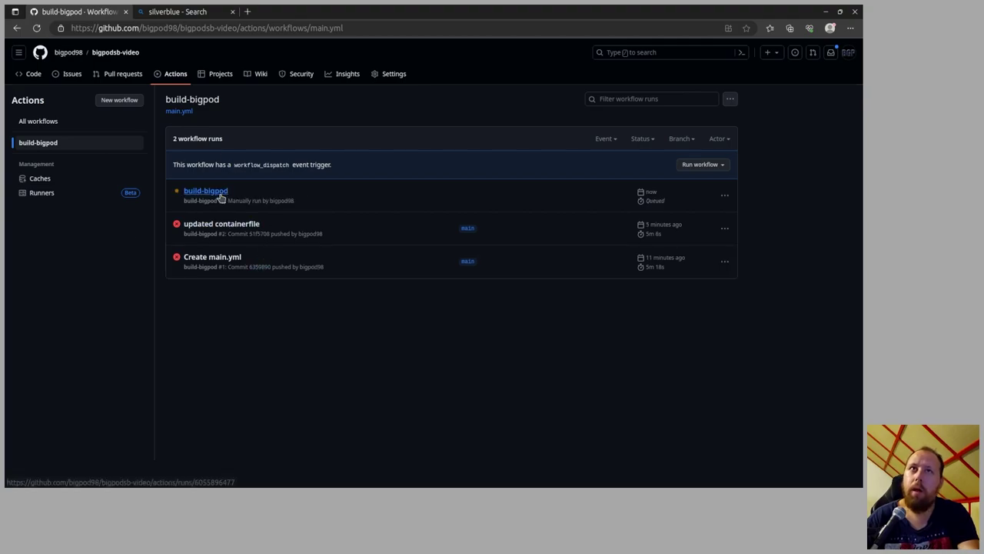
# Step: Open the build (main, 38) job of the newly started build-bigpod run and examine its push log
pyautogui.click(220, 194)
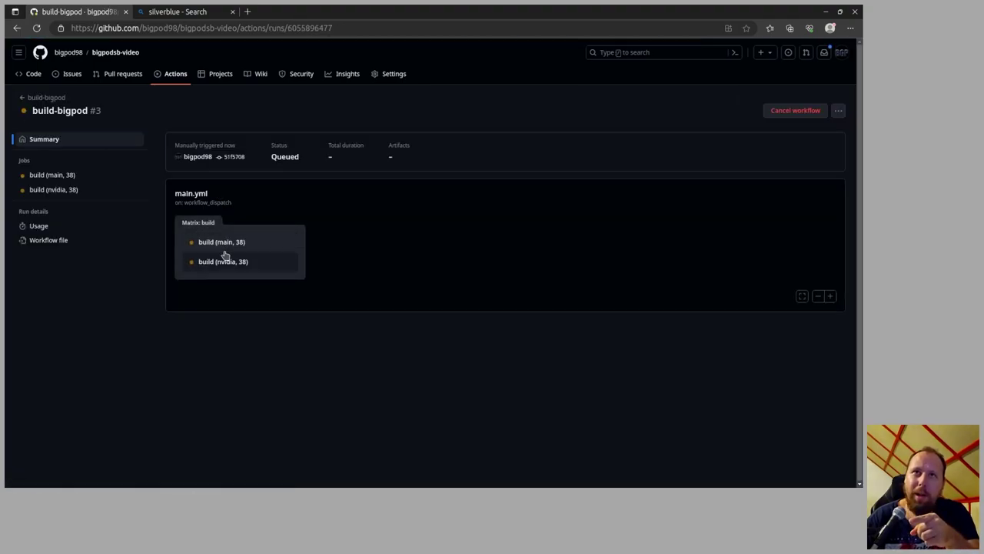
pyautogui.click(234, 246)
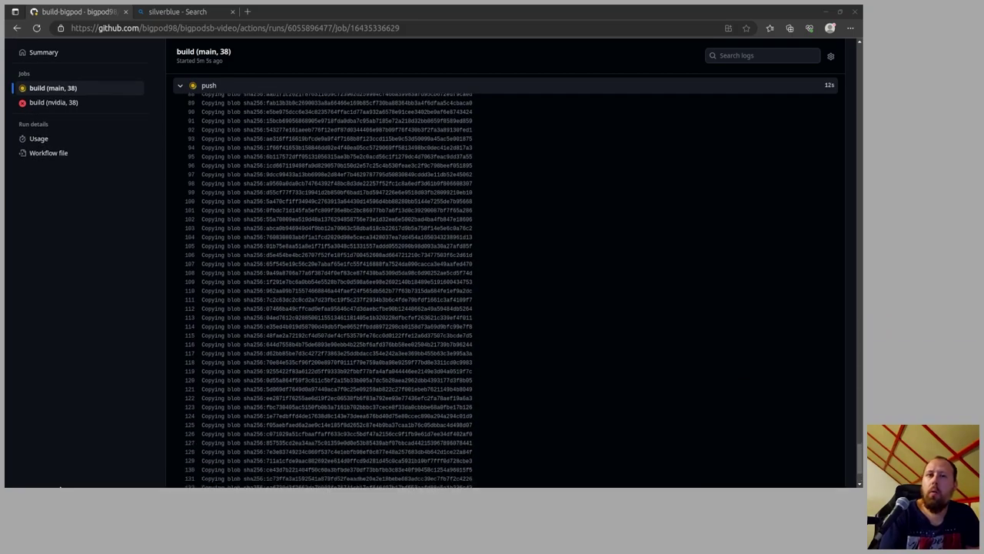
pyautogui.scroll(3, 325, 356)
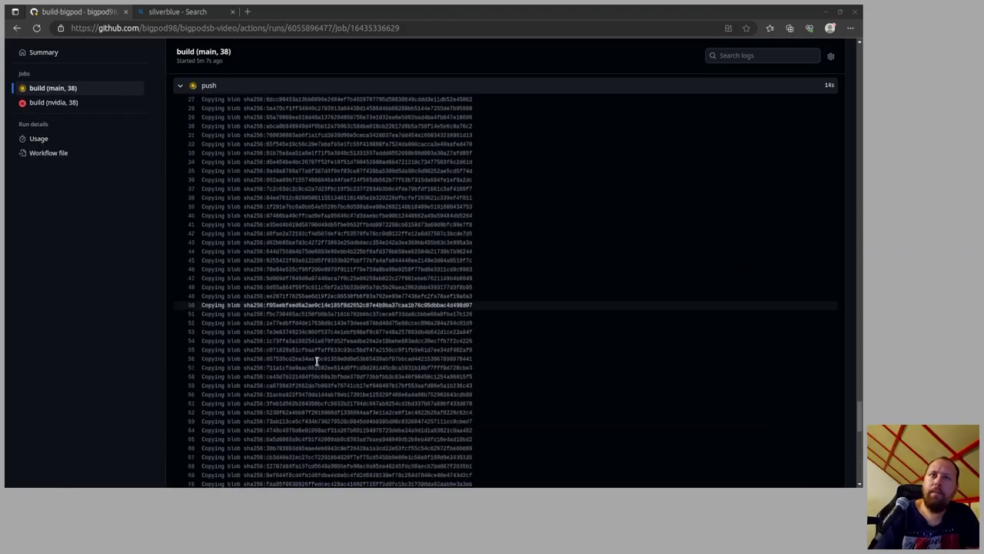
# Step: Locate and highlight the layer upload warning in the push log of the build (main, 38) job
pyautogui.scroll(-1, 319, 361)
pyautogui.moveTo(315, 289); pyautogui.dragTo(327, 276)
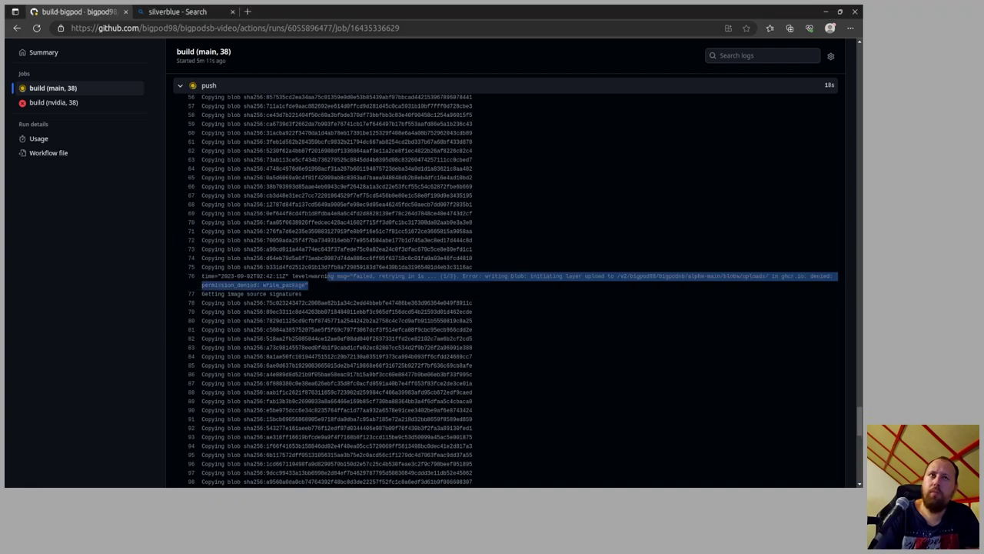
pyautogui.scroll(-5, 319, 219)
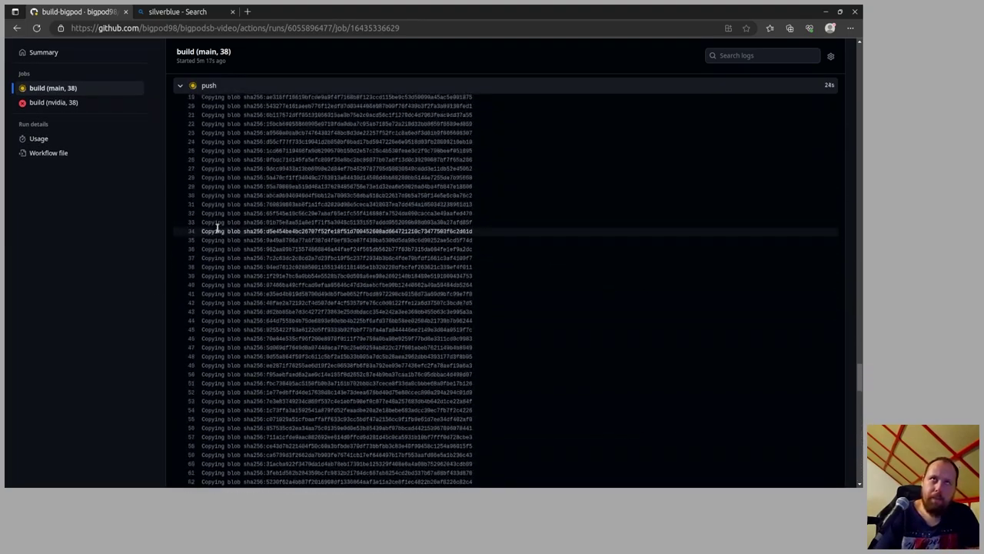
pyautogui.scroll(20, 219, 231)
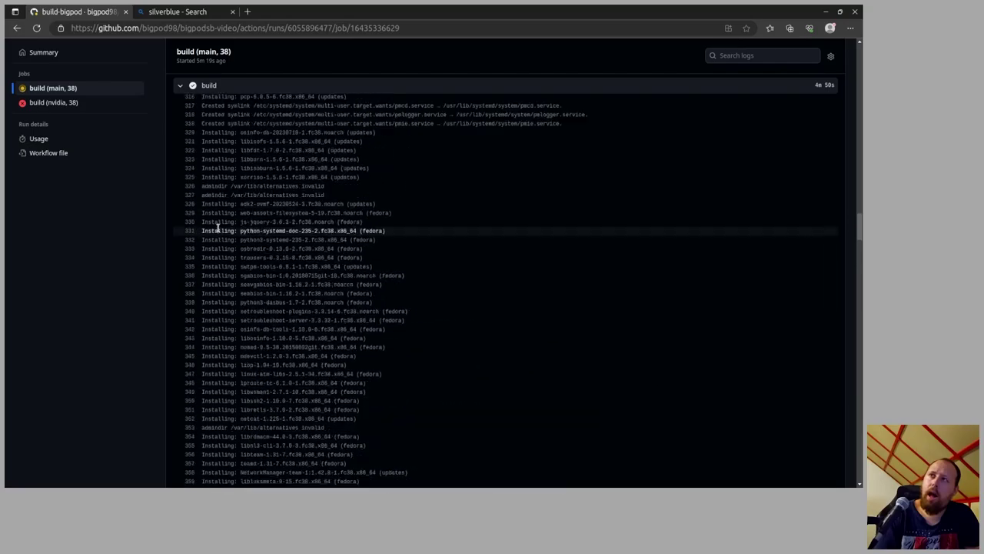
# Step: Open the repository's general Actions settings and check the workflow permissions
pyautogui.scroll(15, 219, 230)
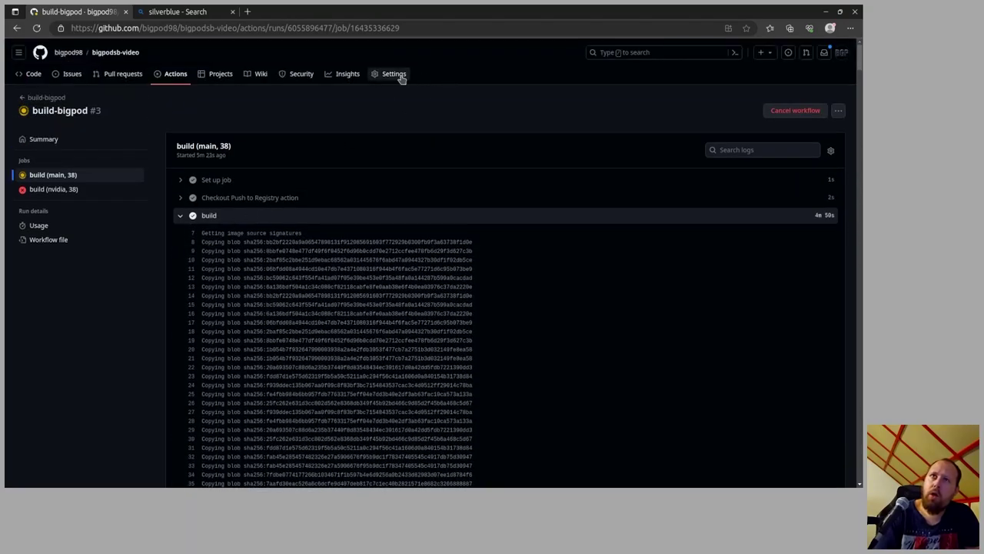
pyautogui.click(394, 74)
pyautogui.scroll(-4, 375, 254)
pyautogui.scroll(4, 358, 255)
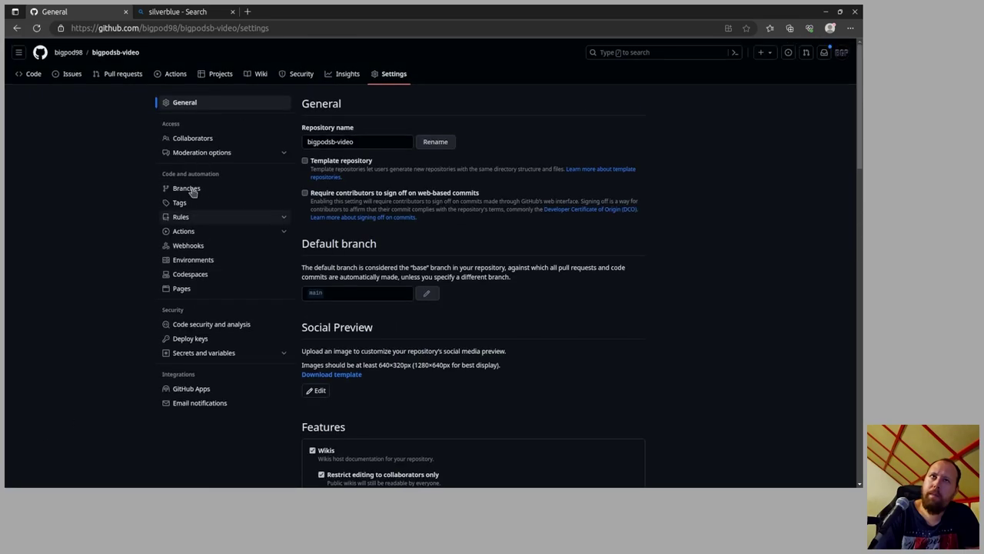
pyautogui.click(189, 231)
pyautogui.click(208, 246)
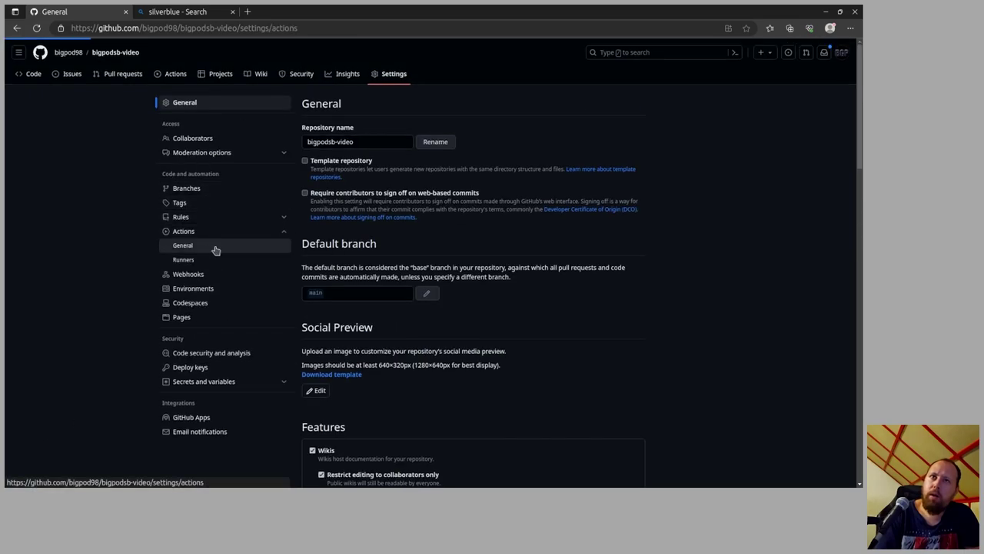
pyautogui.scroll(-3, 531, 274)
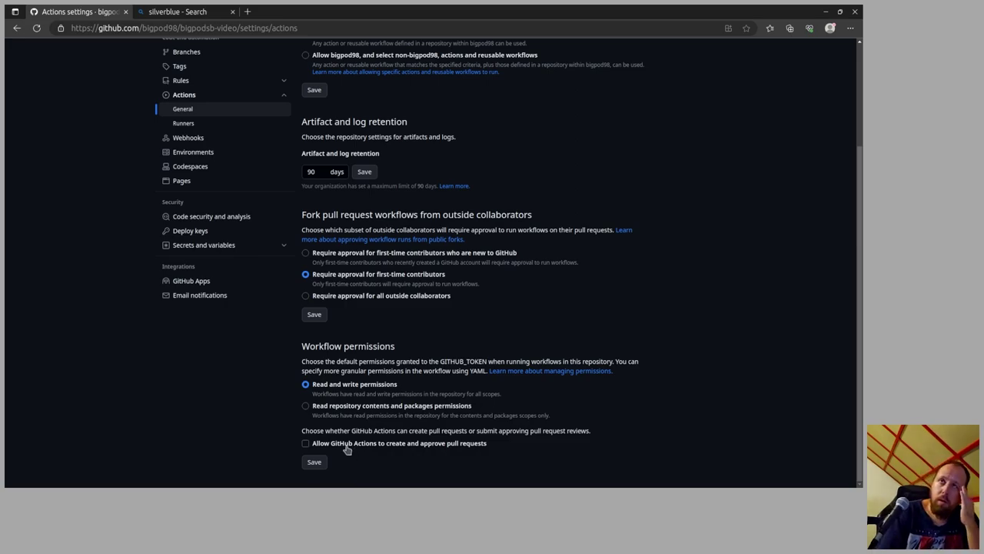
pyautogui.scroll(2, 347, 449)
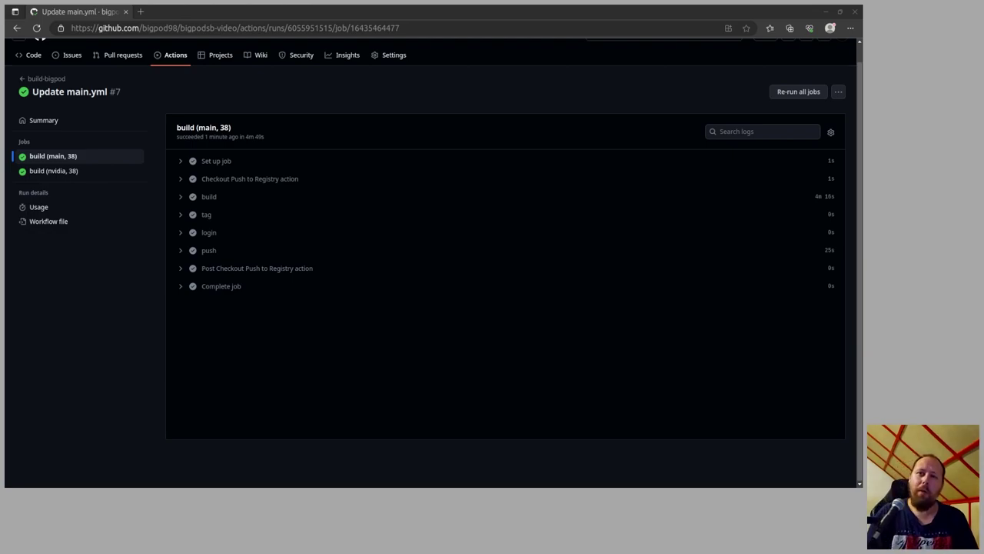
# Step: Review the repository's workflow runs, and open the published bigpodsb-video-main package from the repository's packages
pyautogui.click(165, 67)
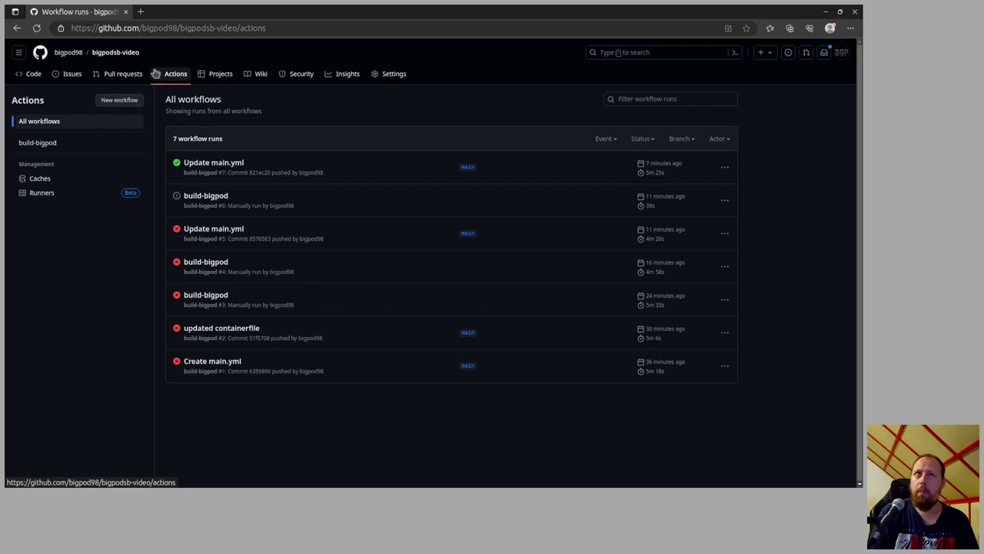
pyautogui.click(221, 74)
pyautogui.click(127, 54)
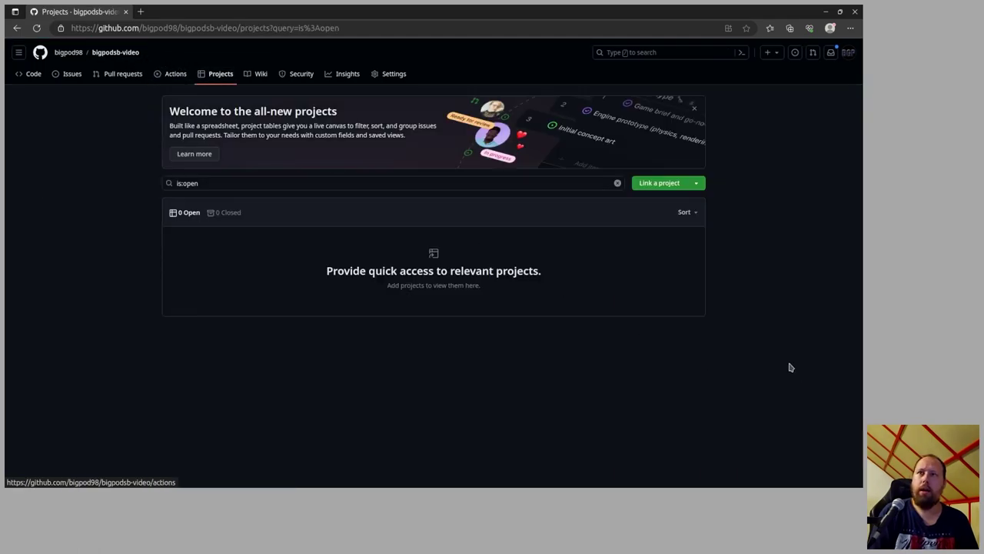
pyautogui.click(589, 314)
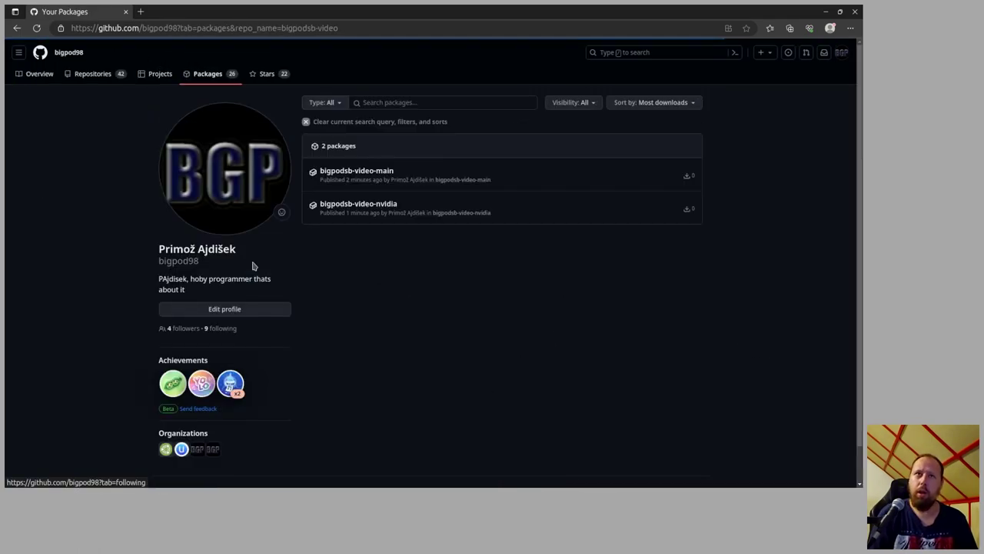
pyautogui.click(342, 170)
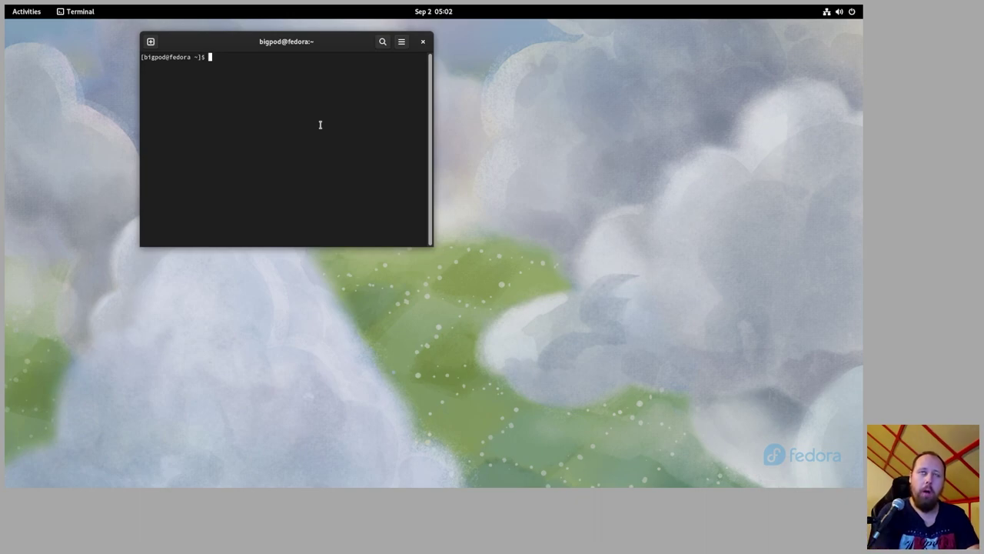
# Step: In the Fedora machine's terminal, begin the command "ostree rebase ostree-unverified-registry:"
pyautogui.write('ostree ')
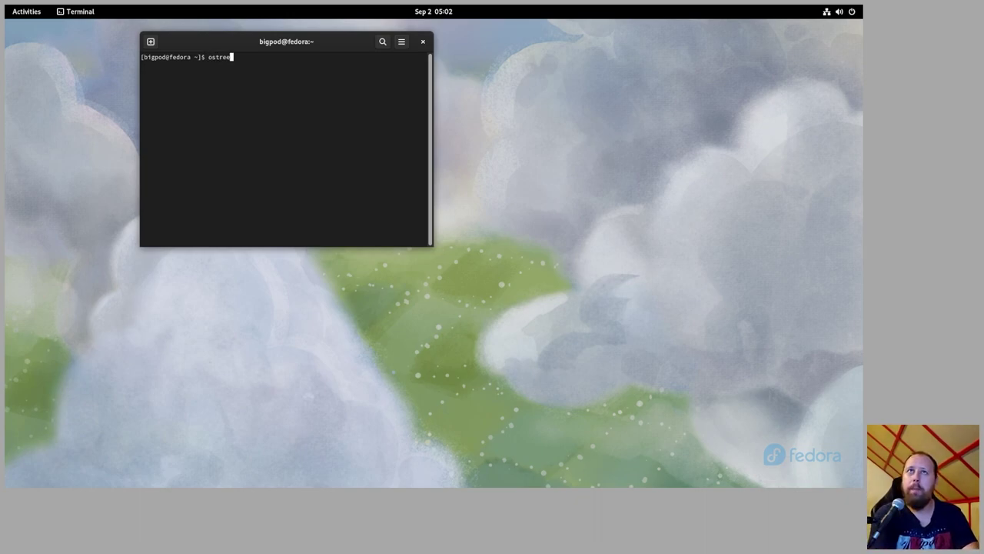
pyautogui.write('rebna')
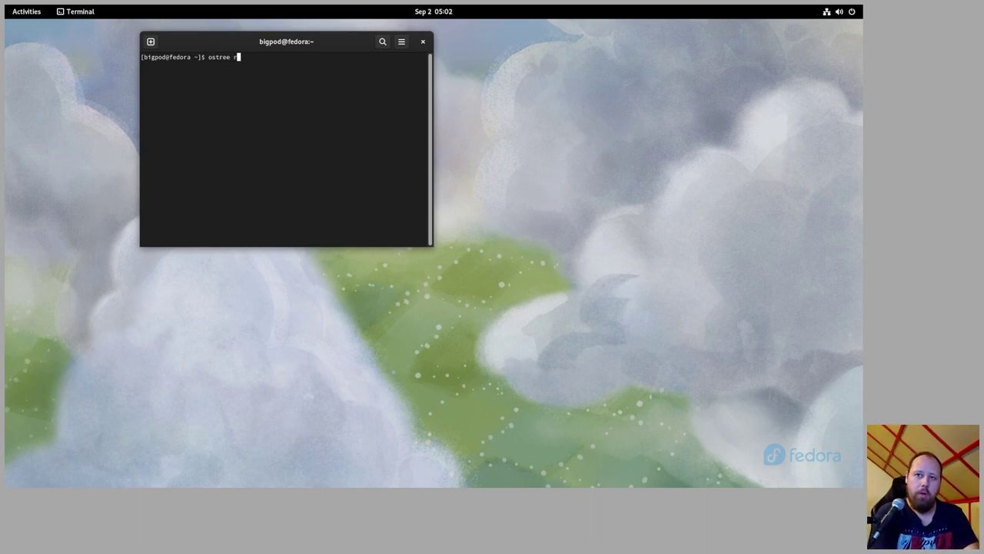
pyautogui.press('BackSpace')
pyautogui.press('BackSpace')
pyautogui.write('ase')
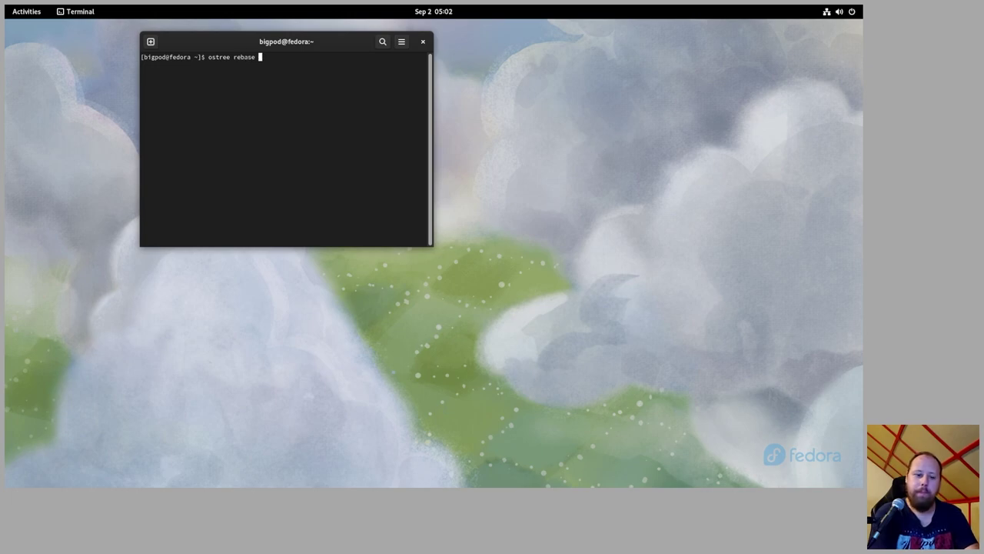
pyautogui.write(' ostree')
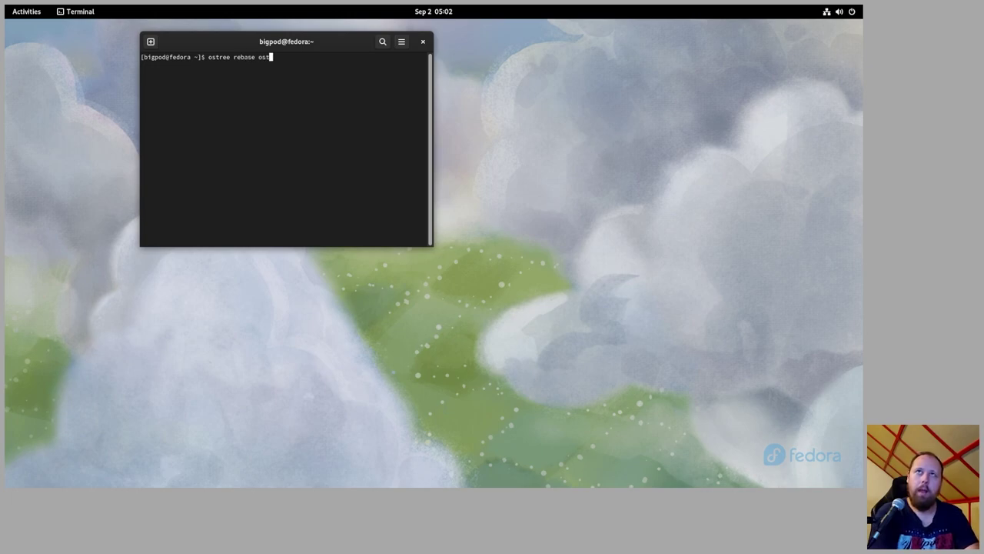
pyautogui.write('/')
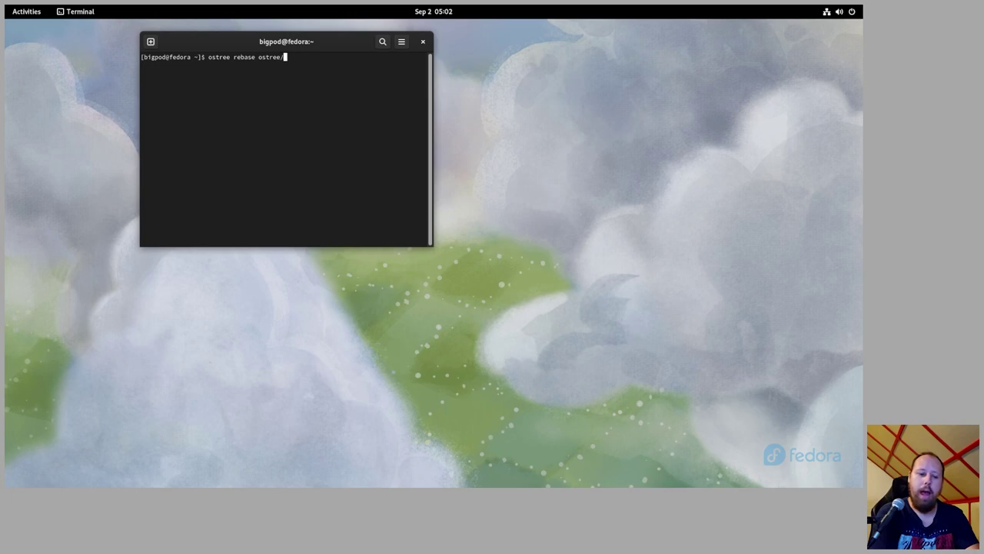
pyautogui.write('upda')
pyautogui.press('BackSpace')
pyautogui.press('BackSpace')
pyautogui.press('BackSpace')
pyautogui.press('BackSpace')
pyautogui.press('BackSpace')
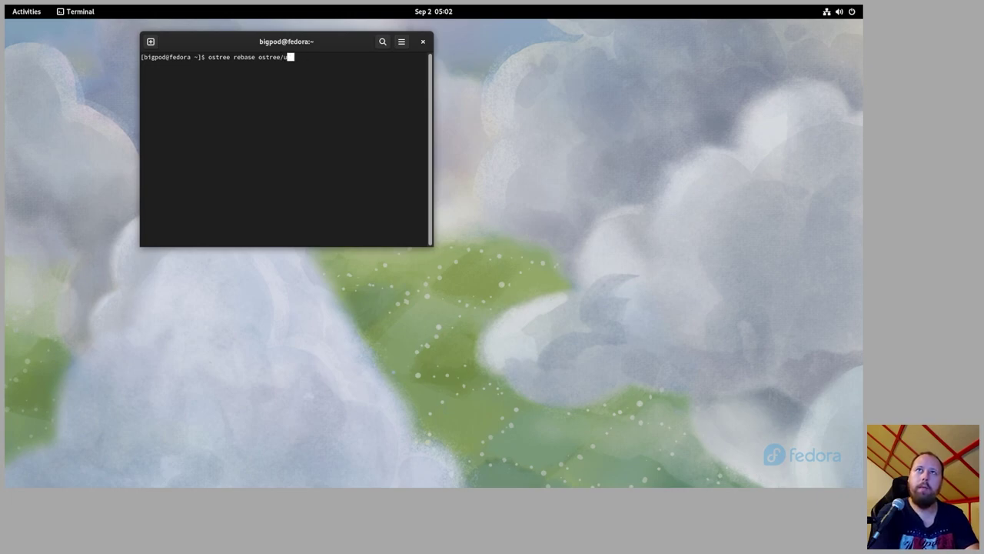
pyautogui.write('-un')
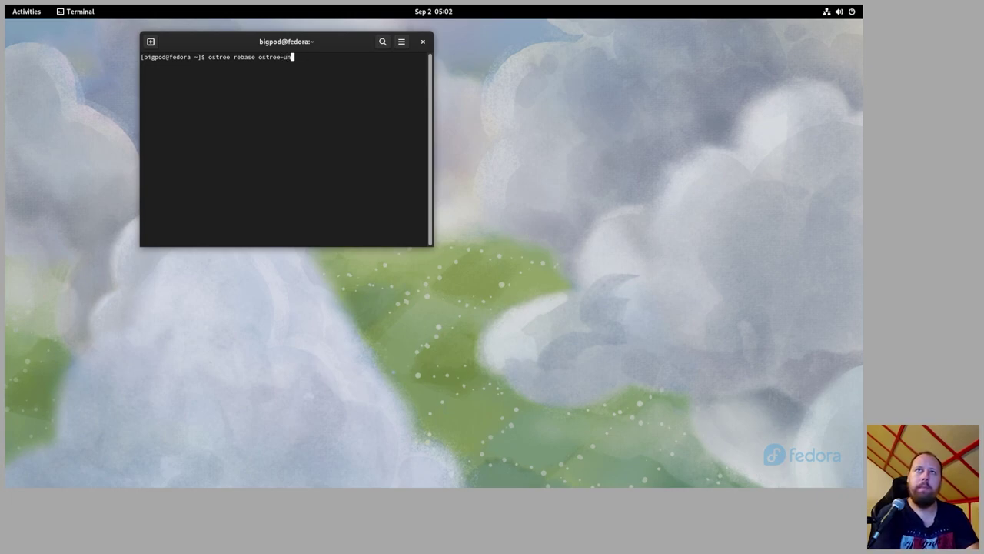
pyautogui.write('verified')
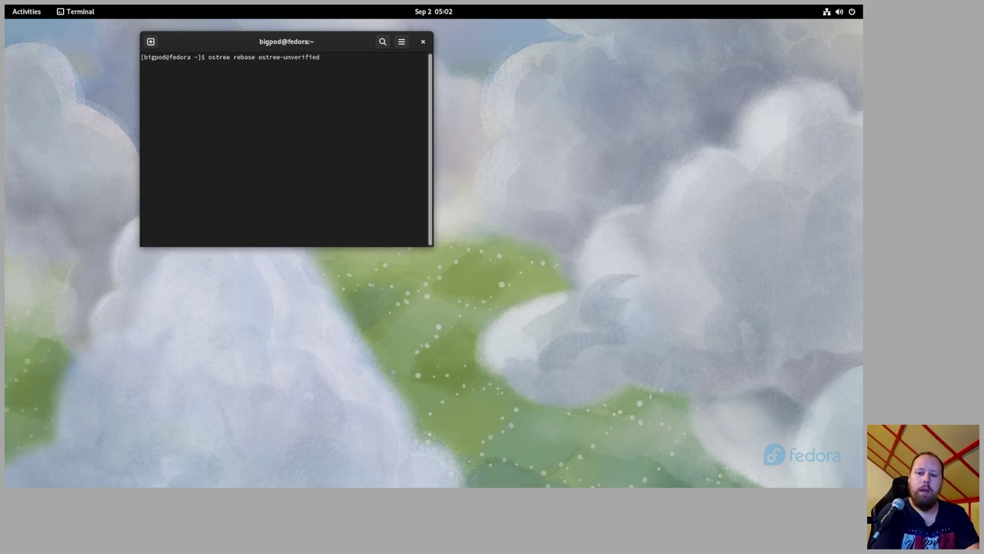
pyautogui.write('-regist')
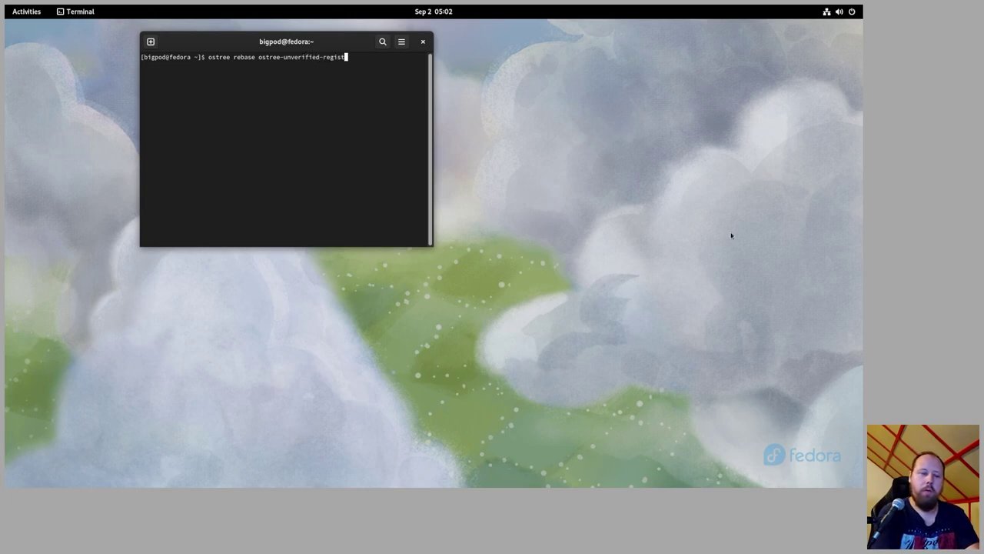
pyautogui.write('ry:')
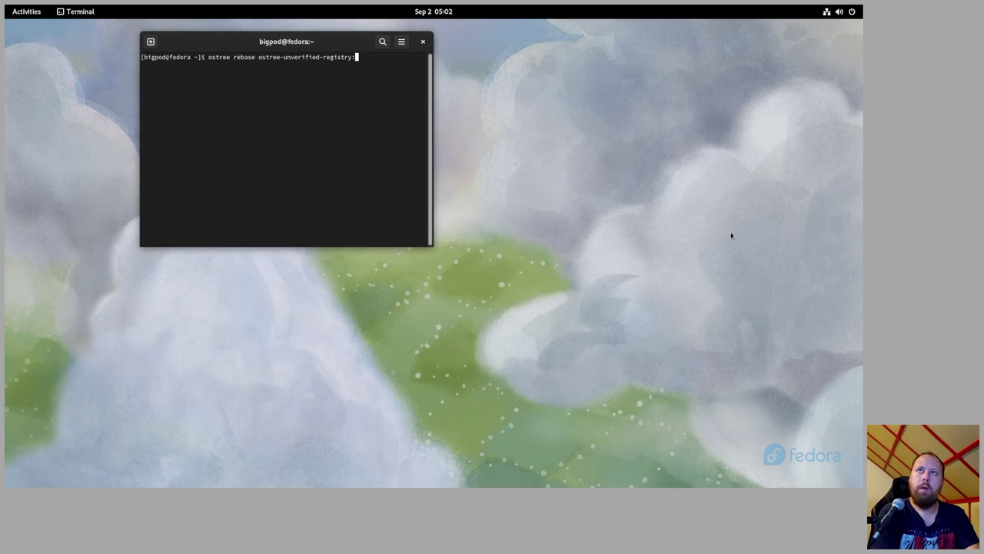
# Step: Append the container registry path "ghcr.io/bigpod98/" to the rebase command
pyautogui.write('ghcr.io')
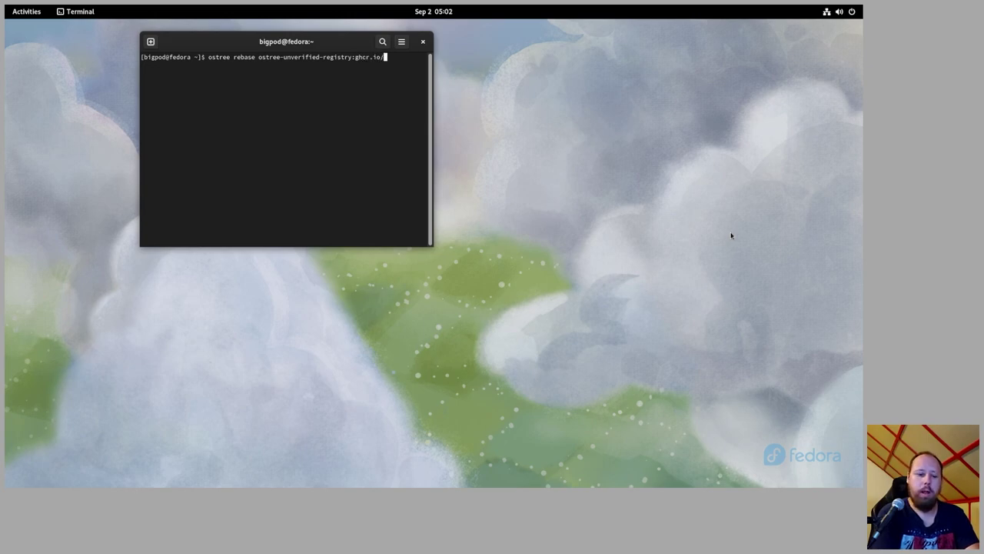
pyautogui.write('/bigpod')
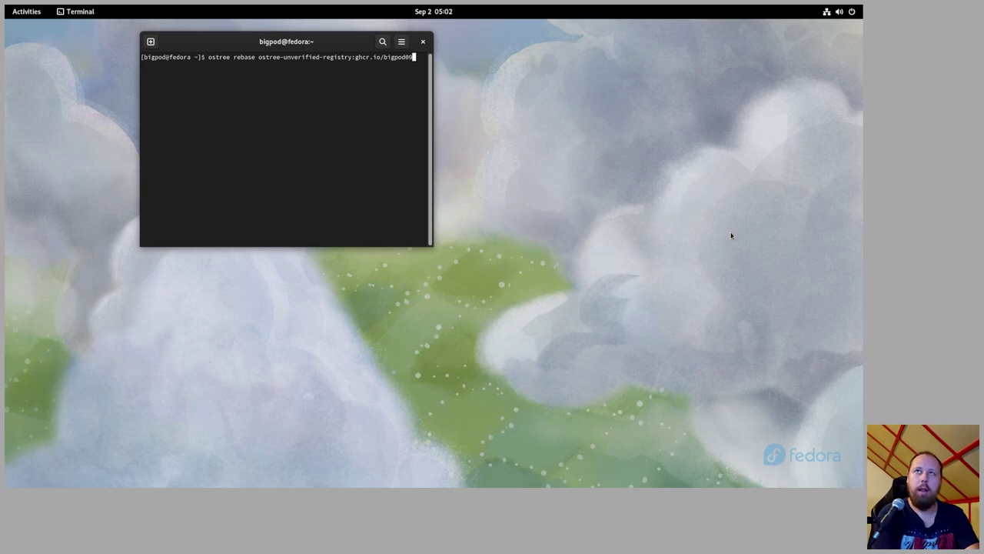
pyautogui.write('98/')
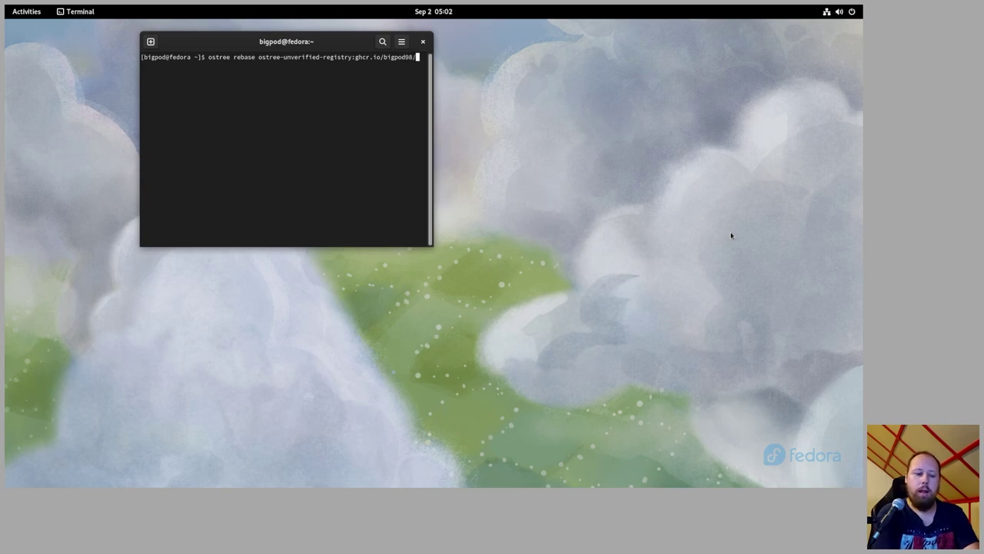